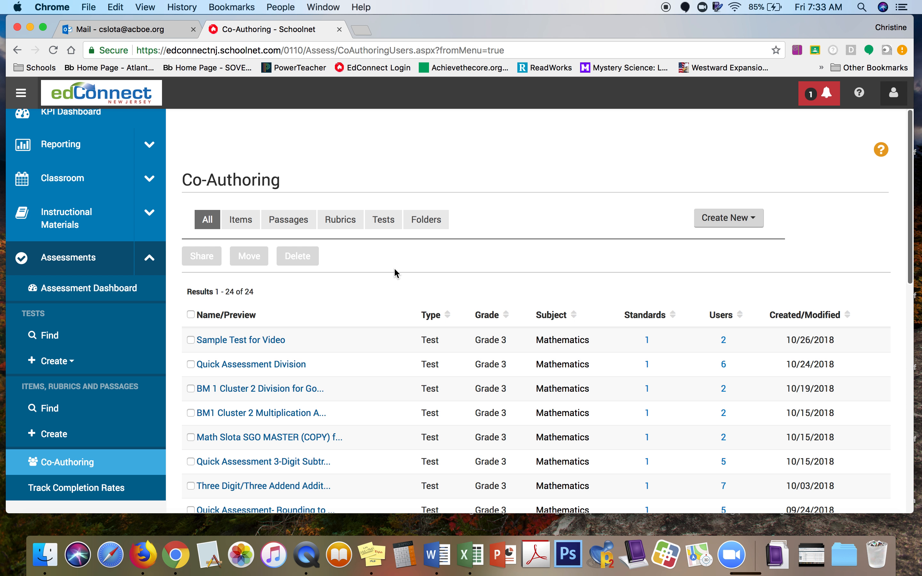
Step: Open the Quick Assessment Division test's detail page from the Co-Authoring list
{"action": "left_click", "coordinate": [281, 365]}
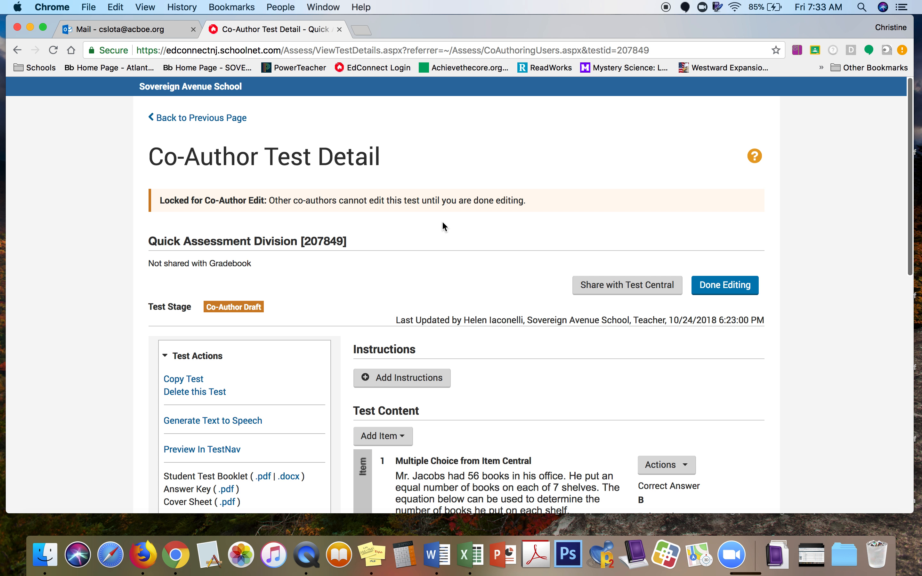
Step: Copy the test, rename the copy 'Slota Quick Assessment Division' without '(COPY)', and generate it
{"action": "left_click", "coordinate": [185, 380]}
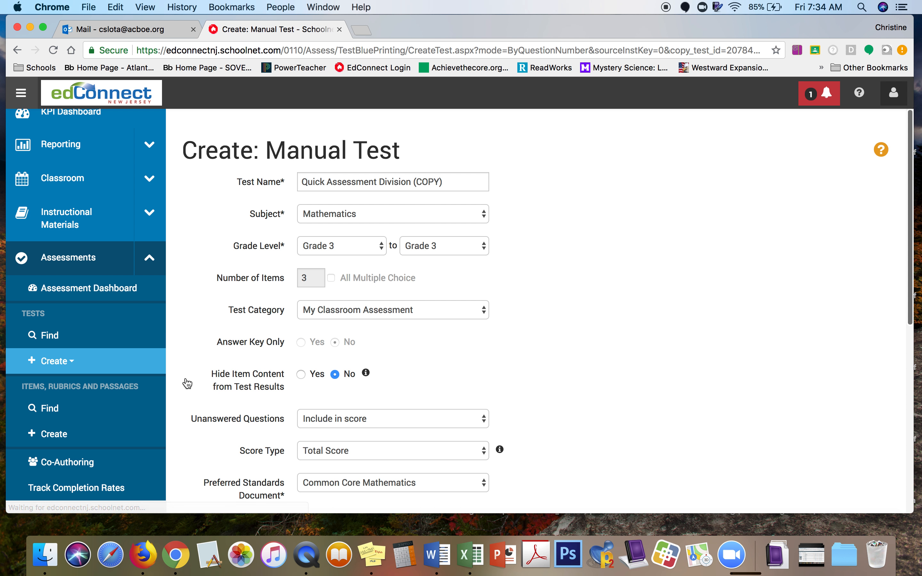
{"action": "left_click", "coordinate": [447, 186]}
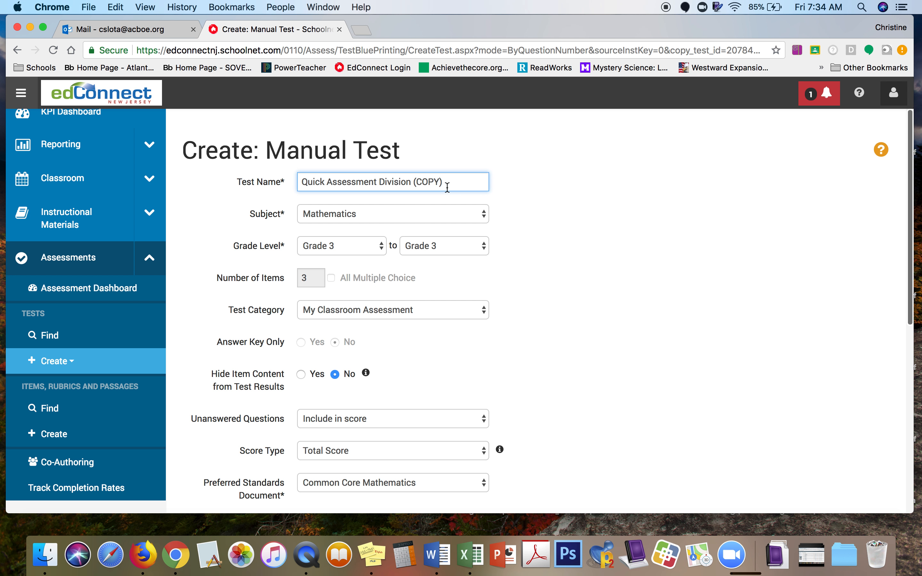
{"action": "key", "text": "BackSpace"}
{"action": "key", "text": "BackSpace"}
{"action": "key", "text": "BackSpace"}
{"action": "key", "text": "BackSpace"}
{"action": "key", "text": "BackSpace"}
{"action": "key", "text": "BackSpace"}
{"action": "key", "text": "BackSpace"}
{"action": "left_click", "coordinate": [300, 182]}
{"action": "type", "text": "Slota"}
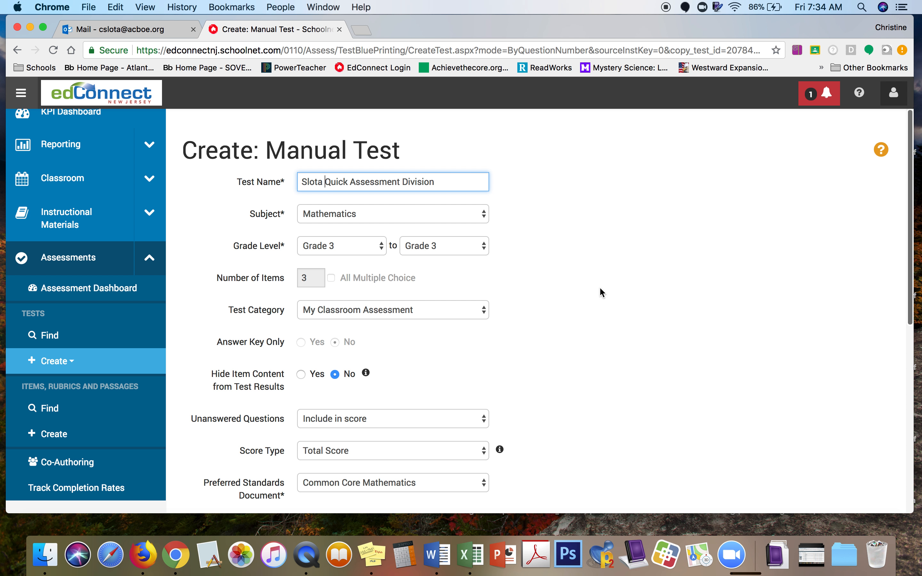
{"action": "scroll", "coordinate": [608, 304], "scroll_direction": "down", "scroll_amount": 5}
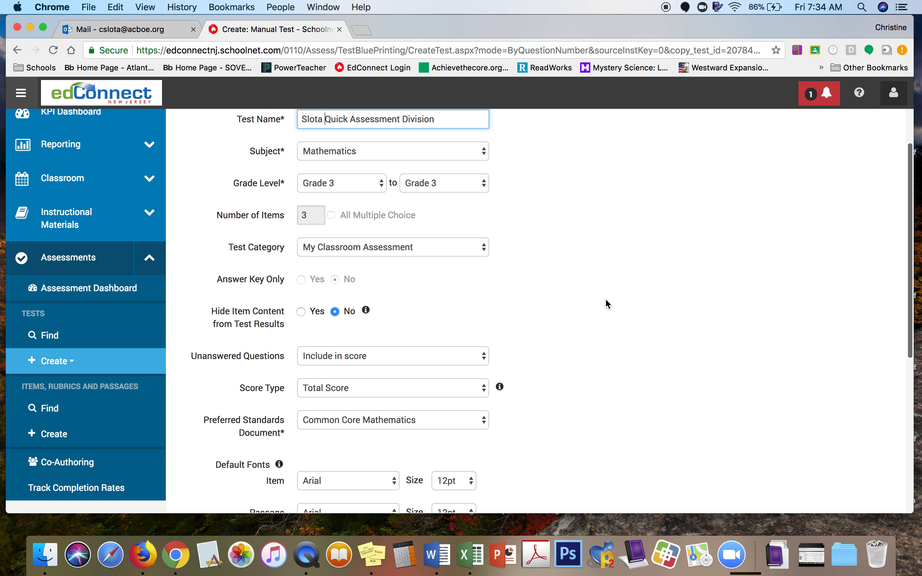
{"action": "scroll", "coordinate": [606, 300], "scroll_direction": "down", "scroll_amount": 3}
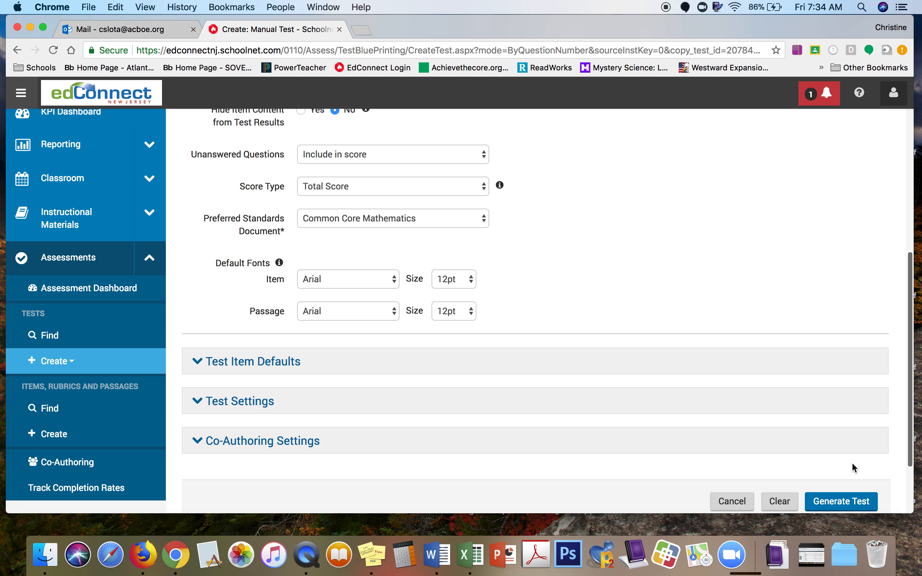
{"action": "left_click", "coordinate": [849, 503]}
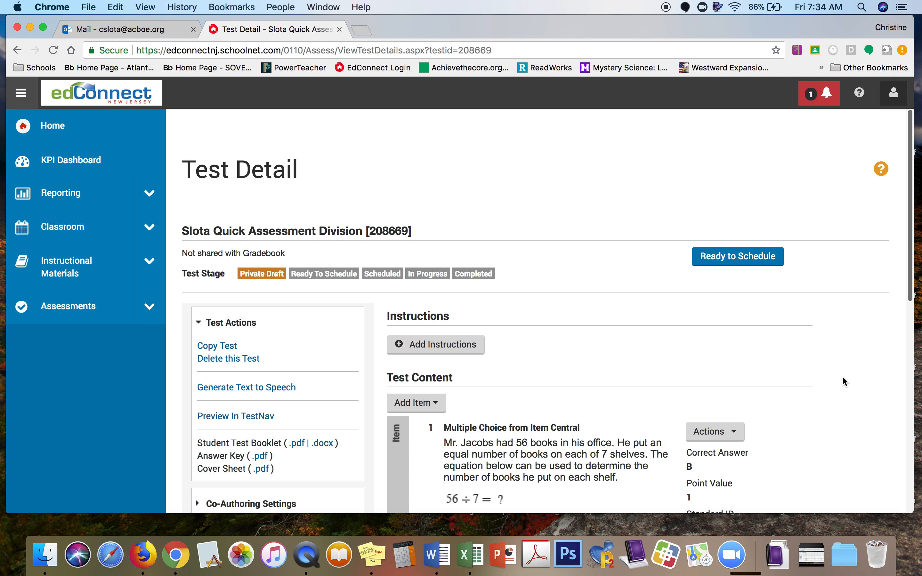
Step: Scroll through Test Content to review the three division items (56 ÷ 7, 36÷6, cookies)
{"action": "scroll", "coordinate": [843, 378], "scroll_direction": "down", "scroll_amount": 3}
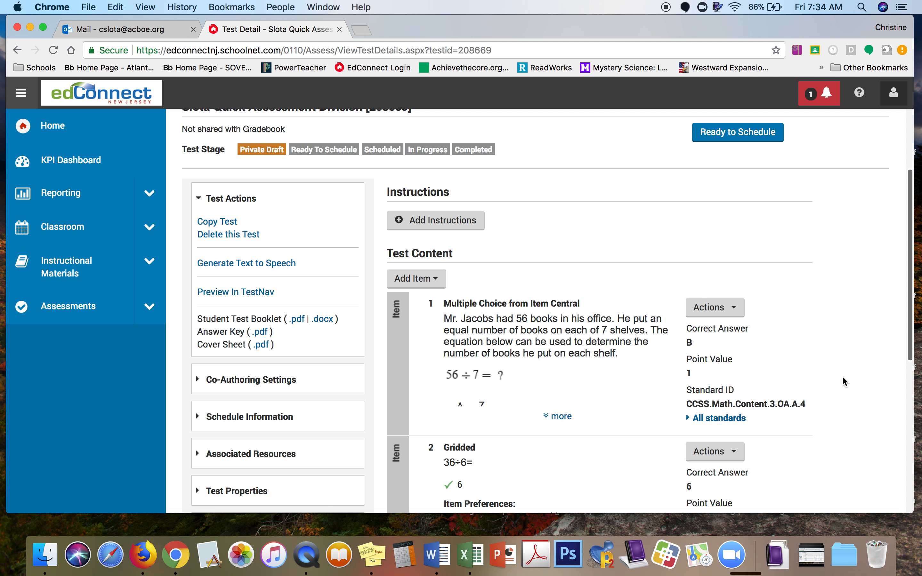
{"action": "scroll", "coordinate": [843, 377], "scroll_direction": "down", "scroll_amount": 1}
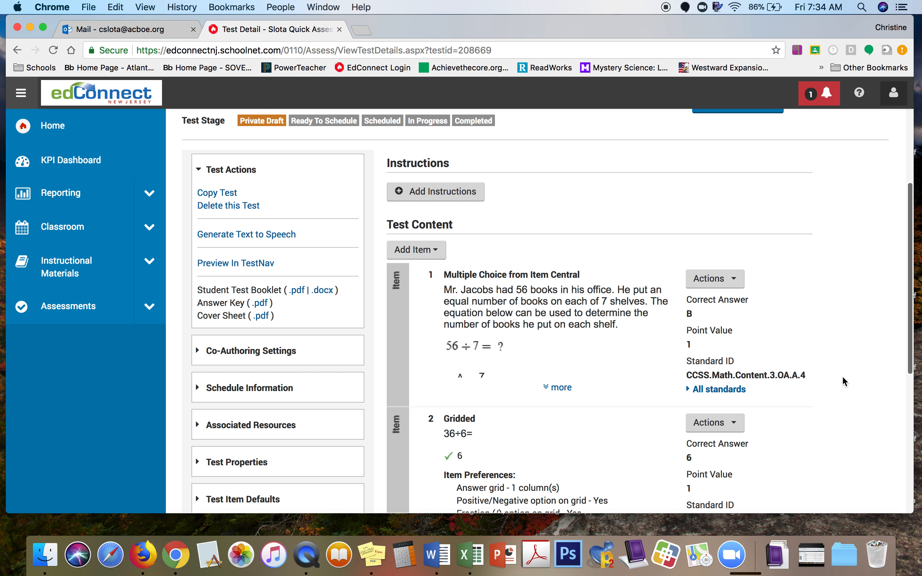
{"action": "scroll", "coordinate": [842, 381], "scroll_direction": "down", "scroll_amount": 3}
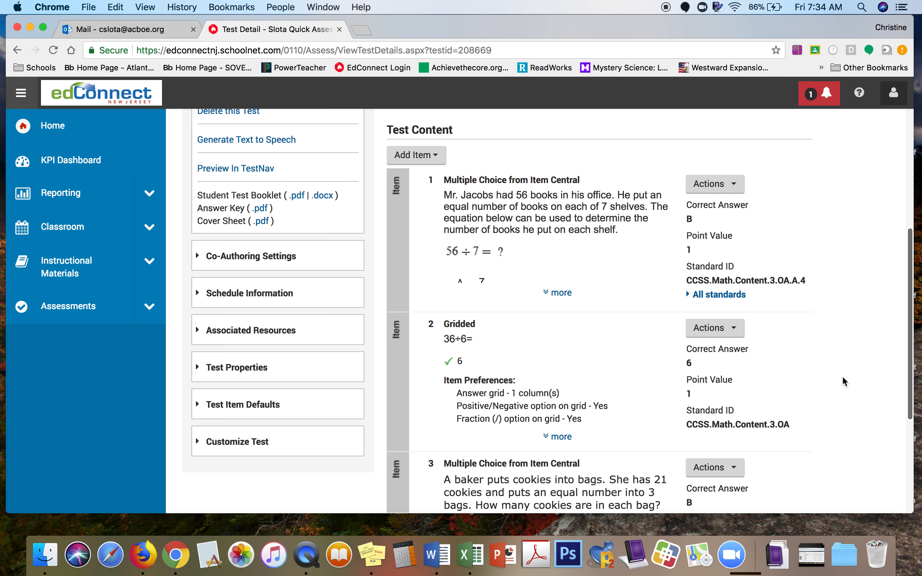
{"action": "scroll", "coordinate": [843, 378], "scroll_direction": "down", "scroll_amount": 3}
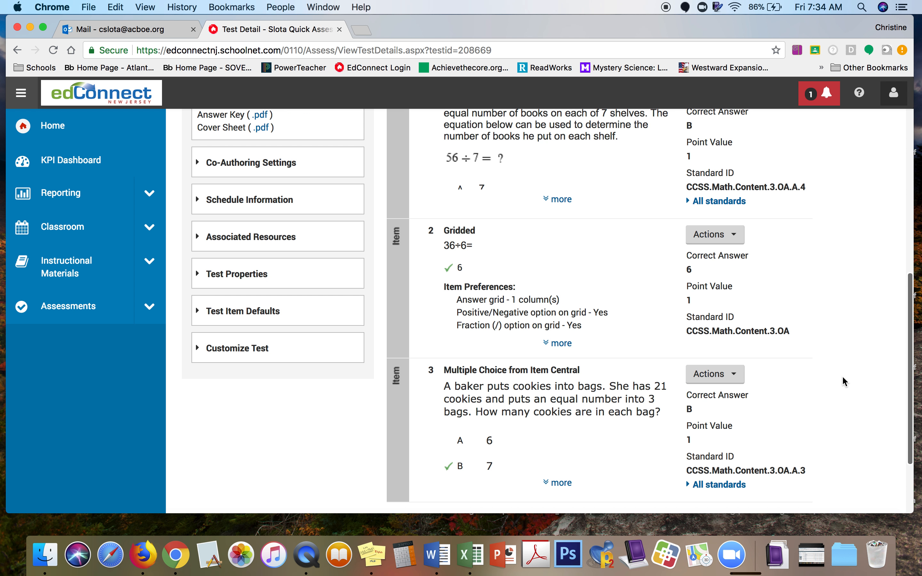
{"action": "scroll", "coordinate": [843, 378], "scroll_direction": "up", "scroll_amount": 2}
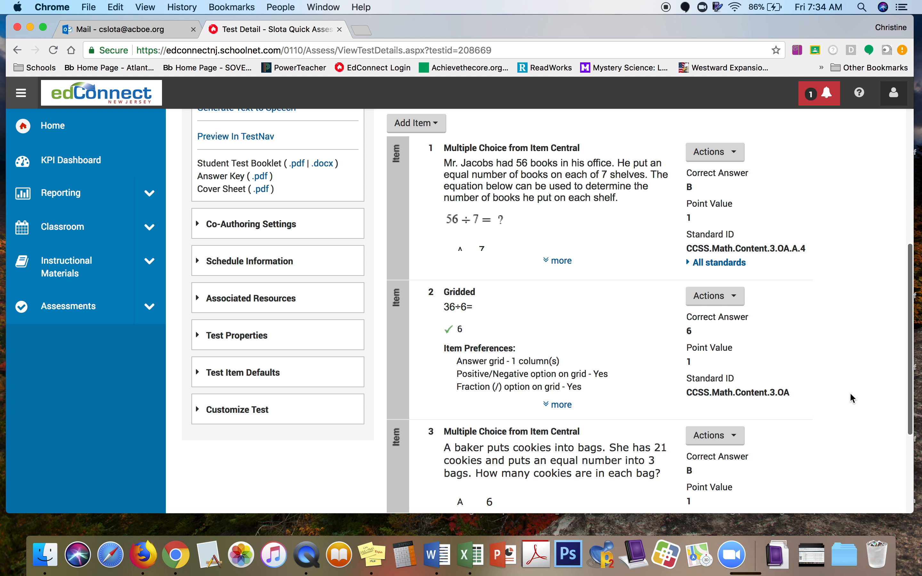
{"action": "scroll", "coordinate": [864, 384], "scroll_direction": "down", "scroll_amount": 2}
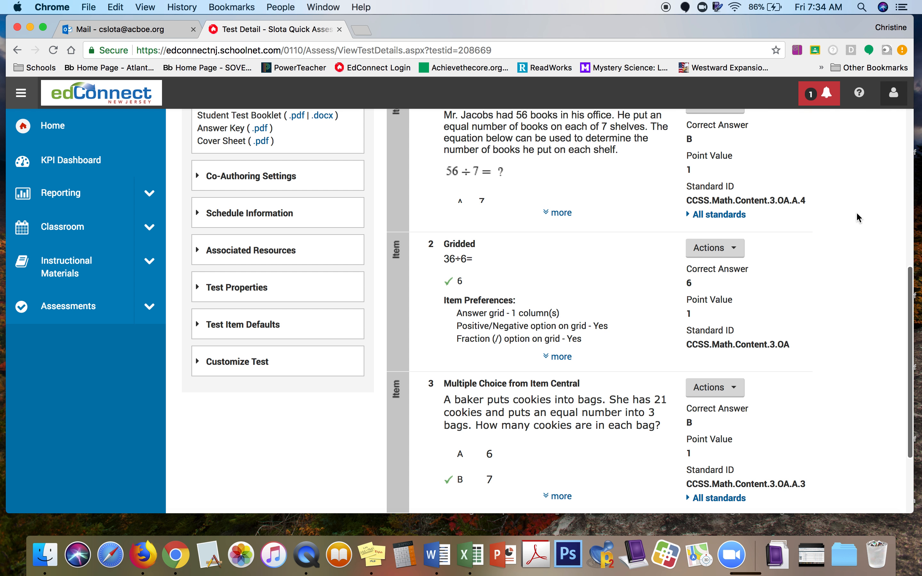
{"action": "scroll", "coordinate": [858, 218], "scroll_direction": "up", "scroll_amount": 2}
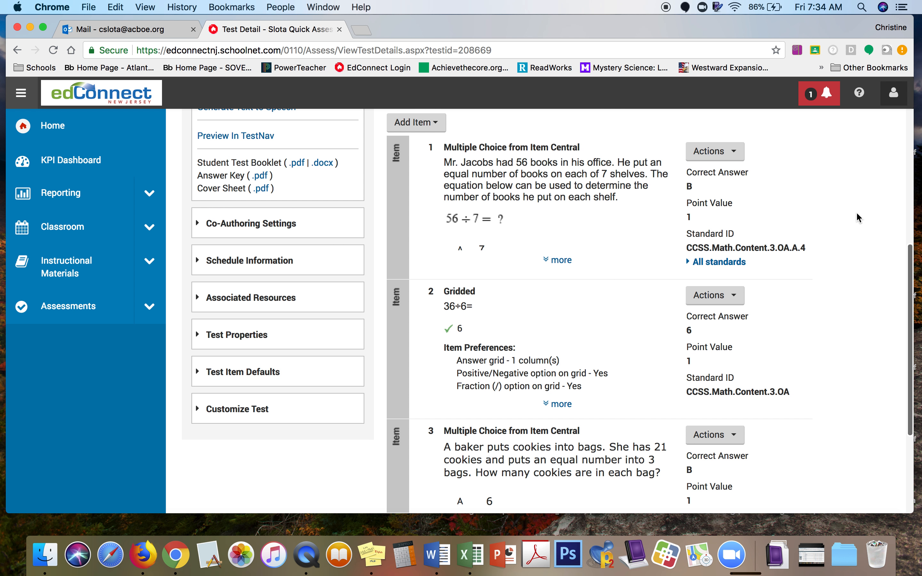
Step: Edit Test Properties to enable English text-to-speech and all six printing formats, then save
{"action": "left_click", "coordinate": [199, 335]}
{"action": "scroll", "coordinate": [199, 338], "scroll_direction": "down", "scroll_amount": 3}
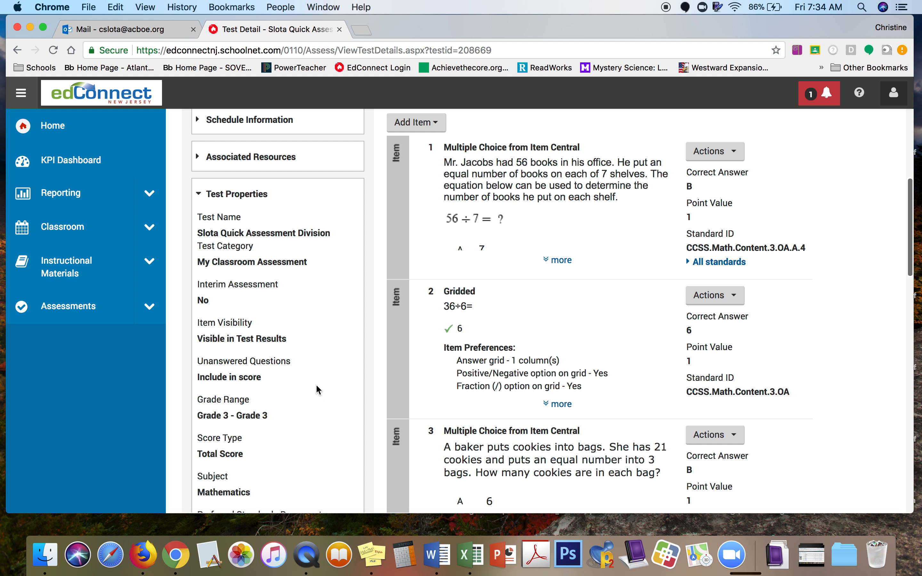
{"action": "scroll", "coordinate": [317, 387], "scroll_direction": "down", "scroll_amount": 10}
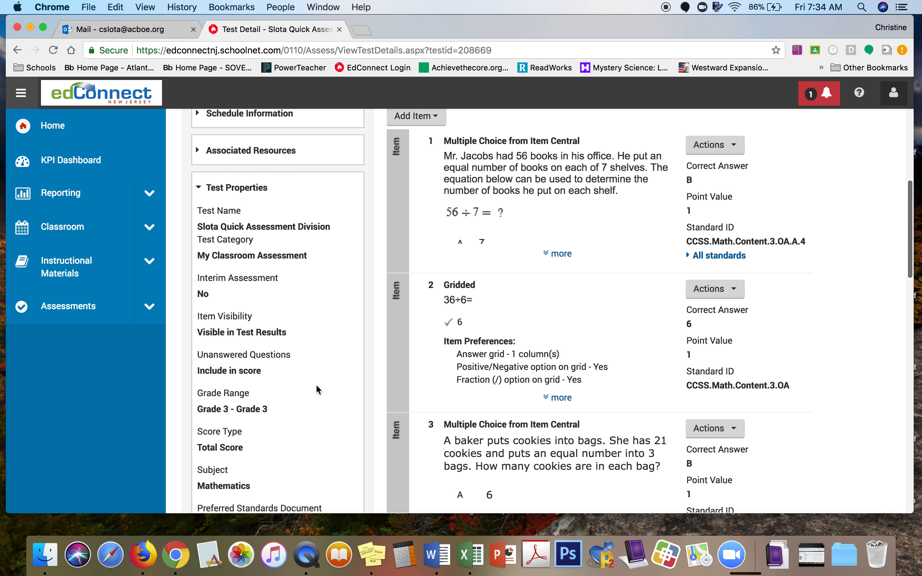
{"action": "scroll", "coordinate": [319, 389], "scroll_direction": "down", "scroll_amount": 10}
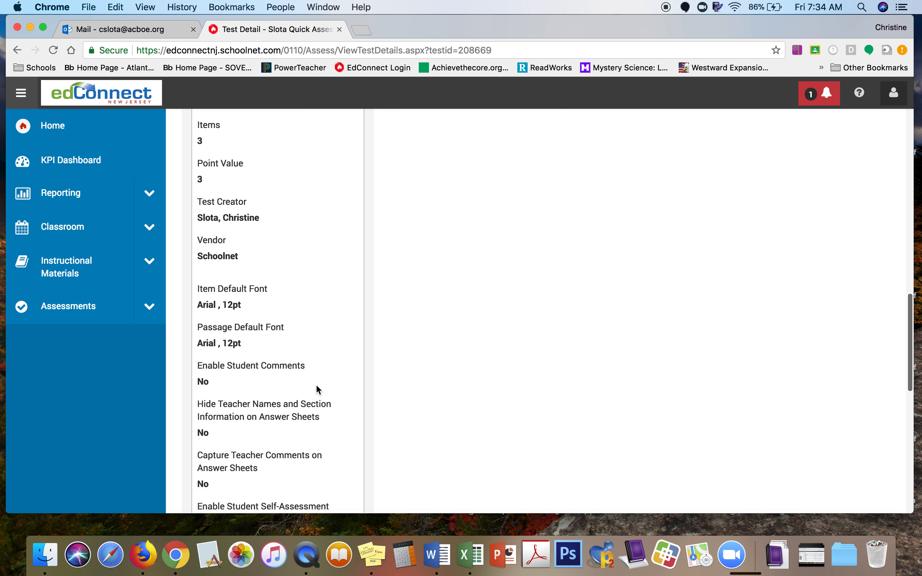
{"action": "scroll", "coordinate": [316, 387], "scroll_direction": "down", "scroll_amount": 1}
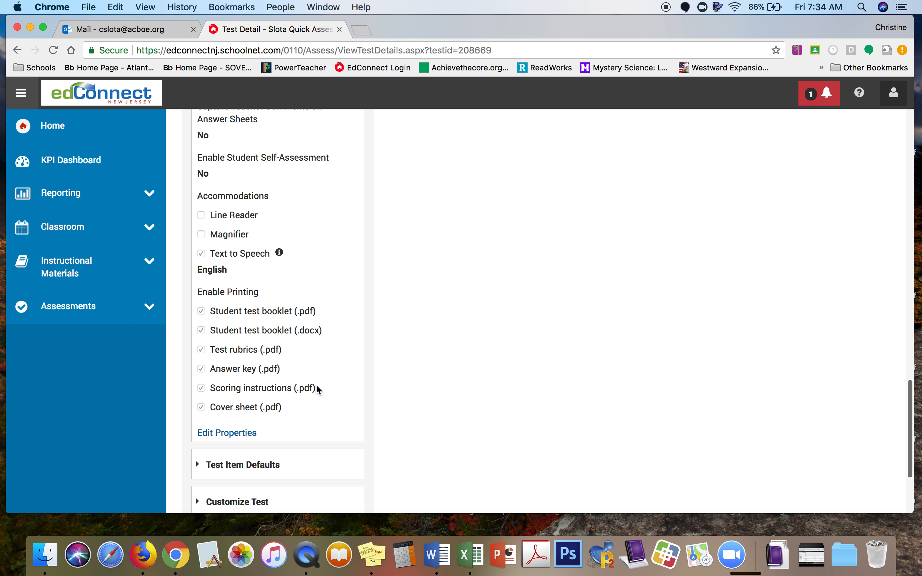
{"action": "left_click", "coordinate": [232, 438]}
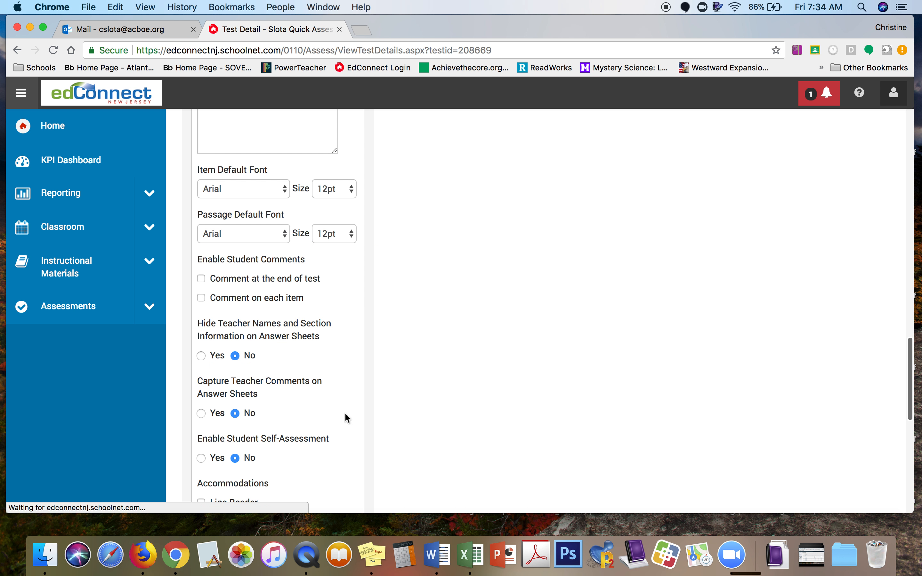
{"action": "scroll", "coordinate": [349, 435], "scroll_direction": "down", "scroll_amount": 8}
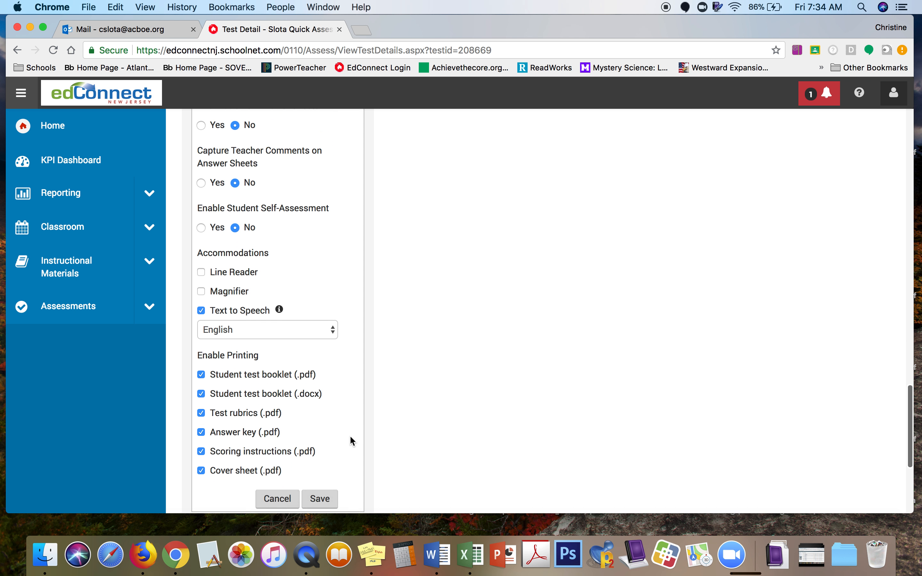
{"action": "scroll", "coordinate": [349, 436], "scroll_direction": "up", "scroll_amount": 2}
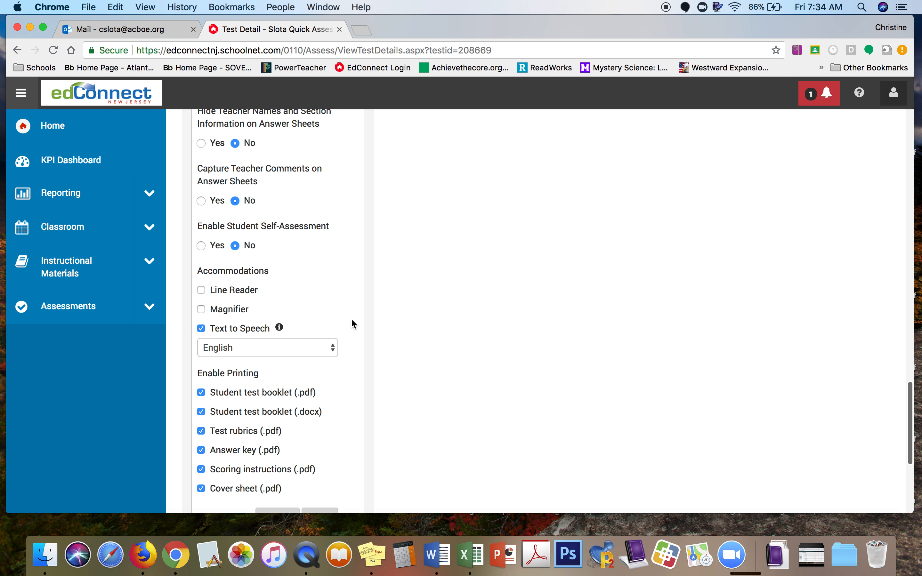
{"action": "scroll", "coordinate": [352, 324], "scroll_direction": "down", "scroll_amount": 3}
{"action": "left_click", "coordinate": [321, 462]}
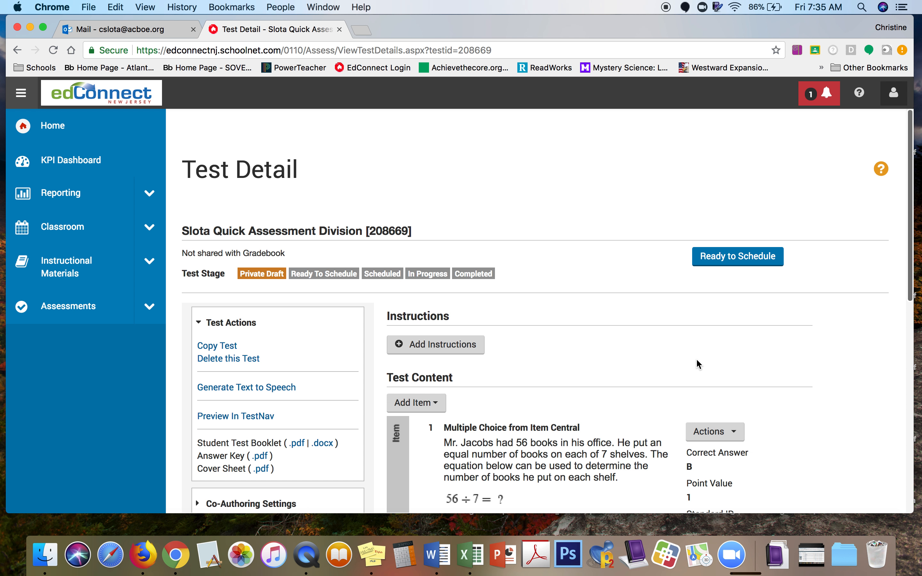
Step: Mark the test Ready to Schedule, confirming the warning with OK
{"action": "scroll", "coordinate": [821, 409], "scroll_direction": "down", "scroll_amount": 15}
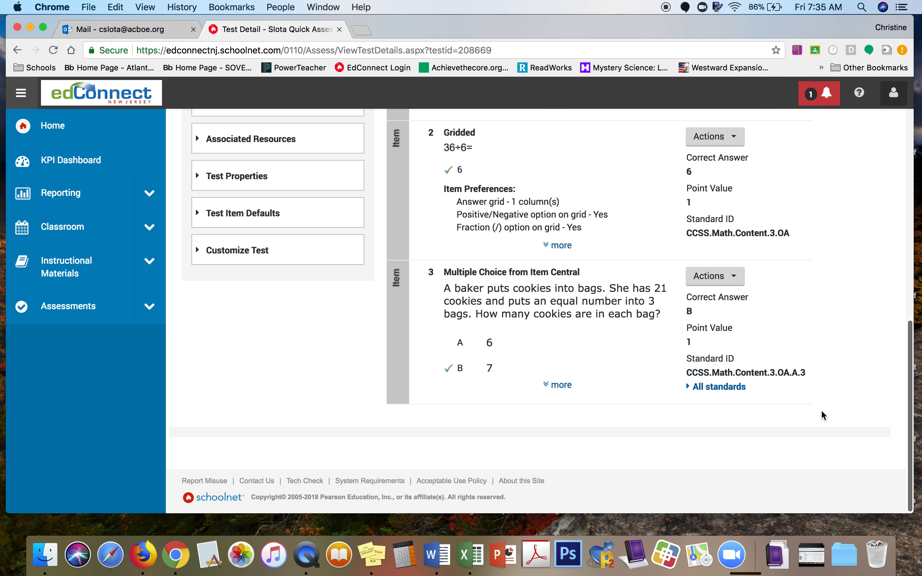
{"action": "scroll", "coordinate": [821, 410], "scroll_direction": "up", "scroll_amount": 15}
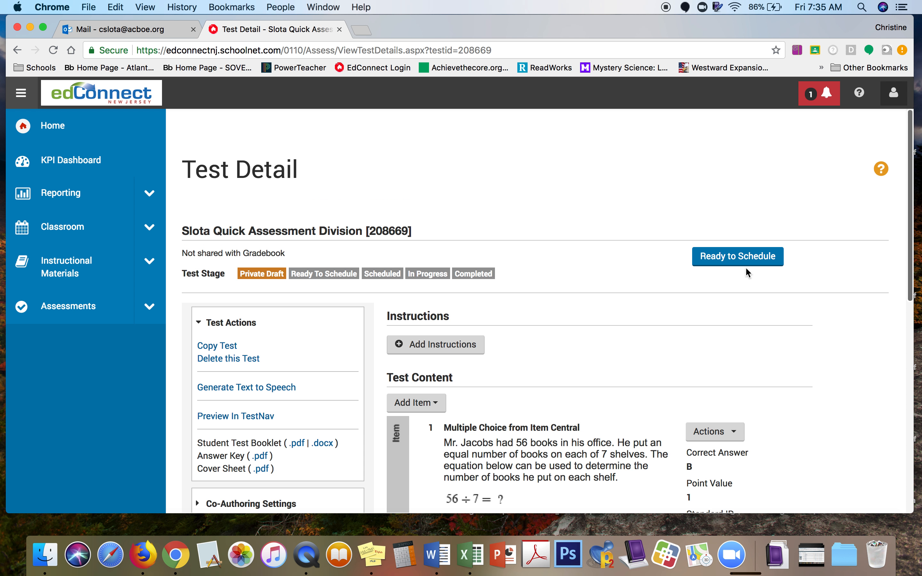
{"action": "left_click", "coordinate": [745, 260]}
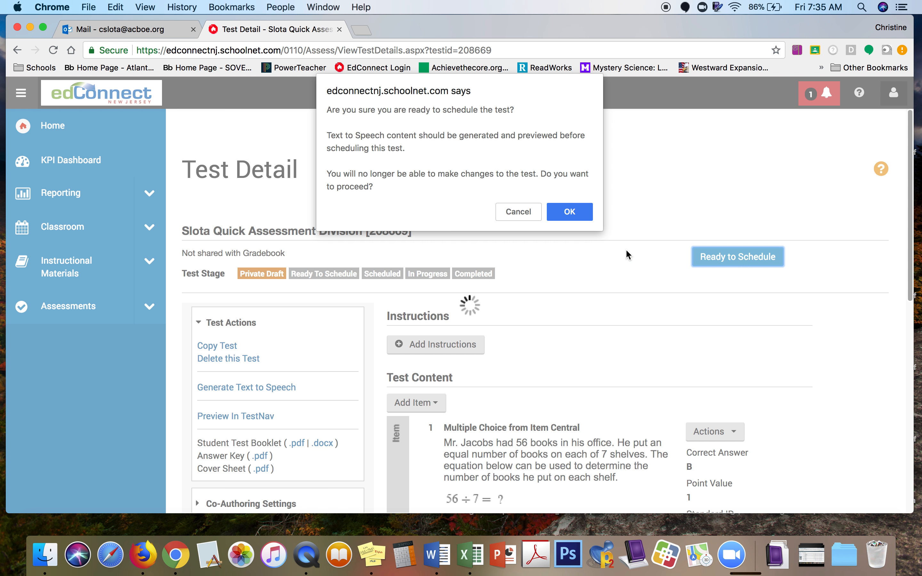
{"action": "left_click", "coordinate": [566, 214]}
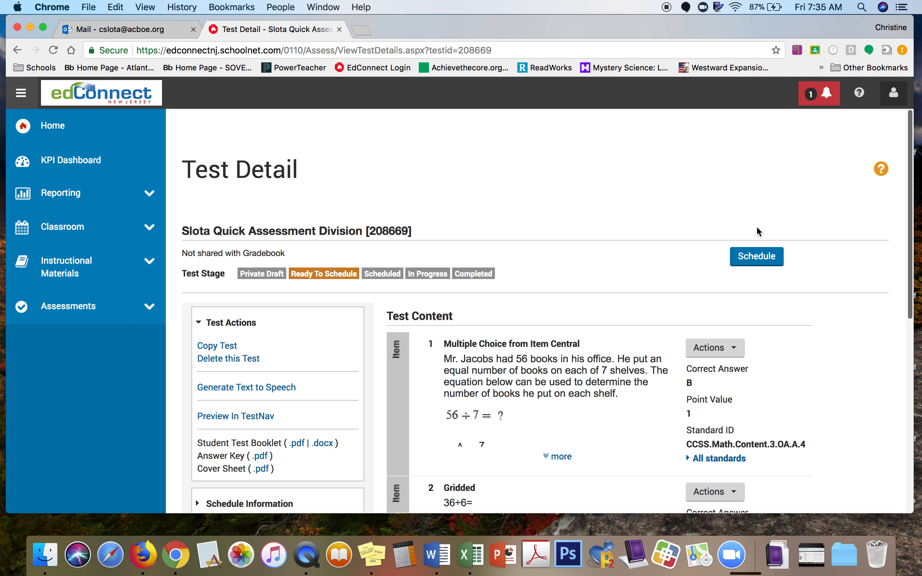
{"action": "left_click", "coordinate": [768, 262]}
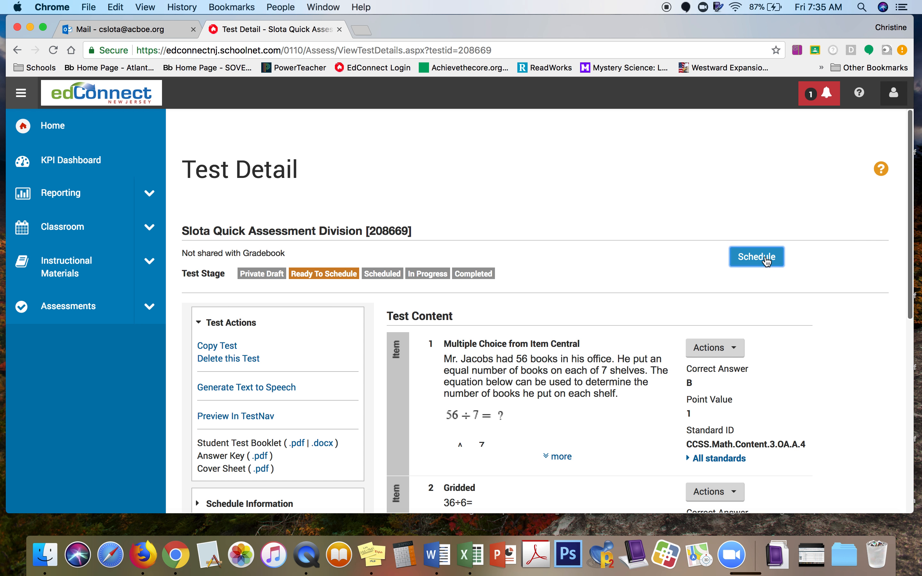
Step: Set the start date to October 26, 2018 and the score due date to November 7, 2018
{"action": "scroll", "coordinate": [746, 394], "scroll_direction": "down", "scroll_amount": 5}
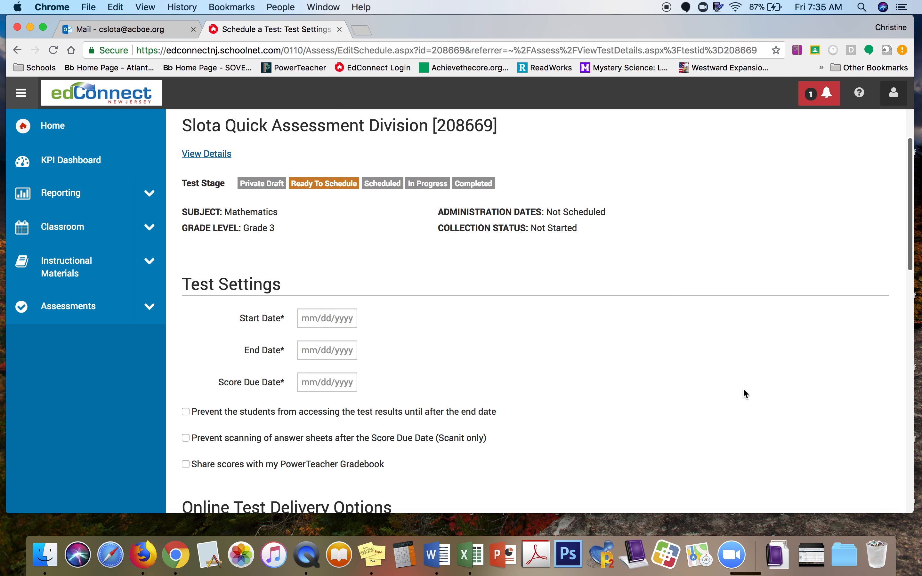
{"action": "left_click", "coordinate": [325, 260]}
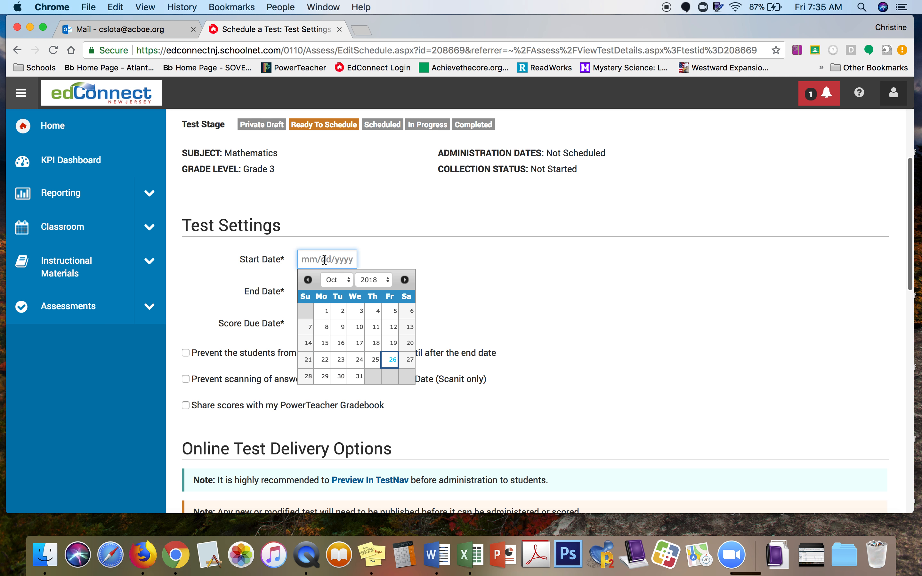
{"action": "left_click", "coordinate": [393, 361]}
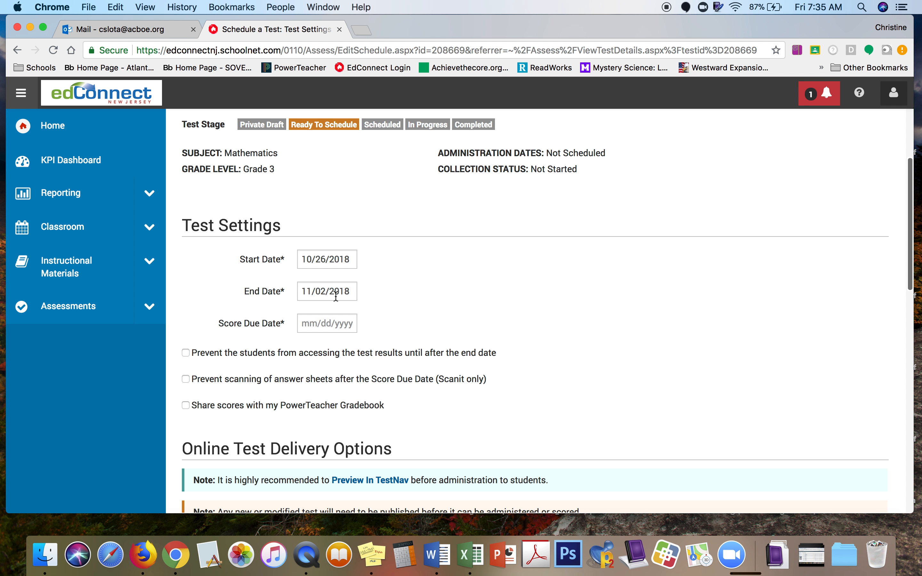
{"action": "left_click", "coordinate": [339, 323]}
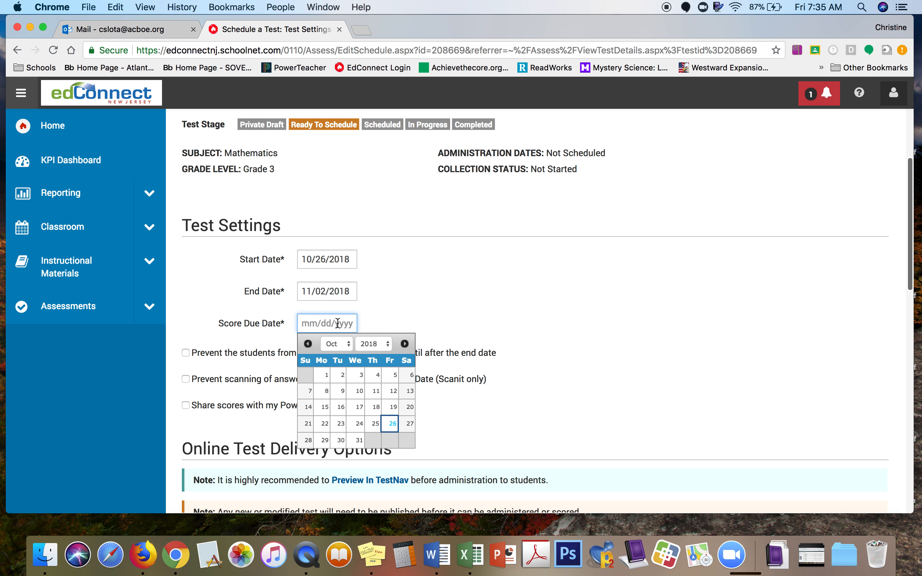
{"action": "left_click", "coordinate": [403, 349]}
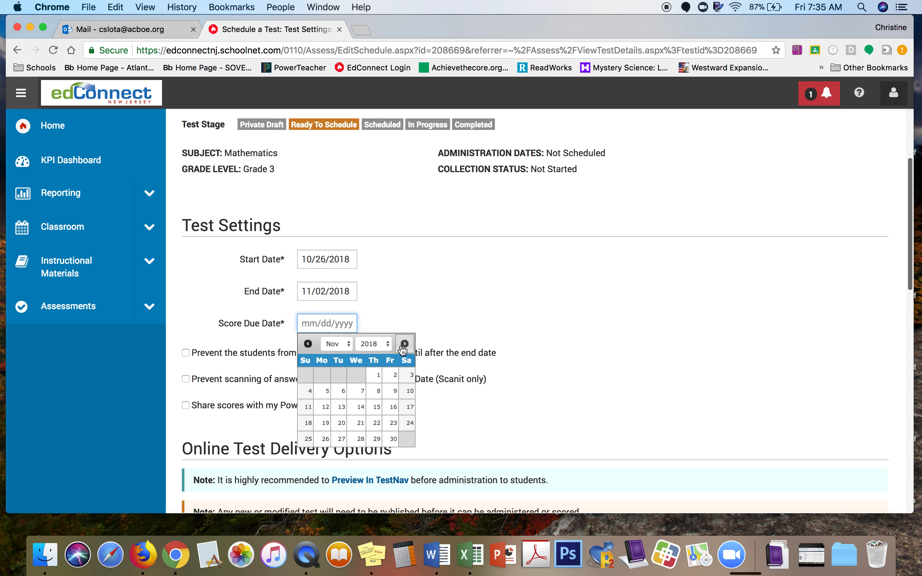
{"action": "left_click", "coordinate": [361, 398]}
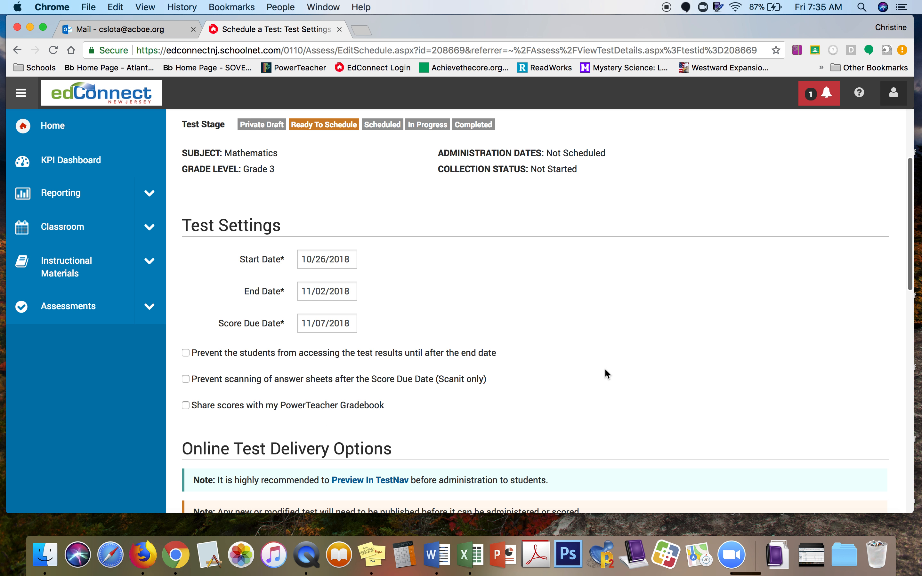
{"action": "scroll", "coordinate": [605, 371], "scroll_direction": "down", "scroll_amount": 3}
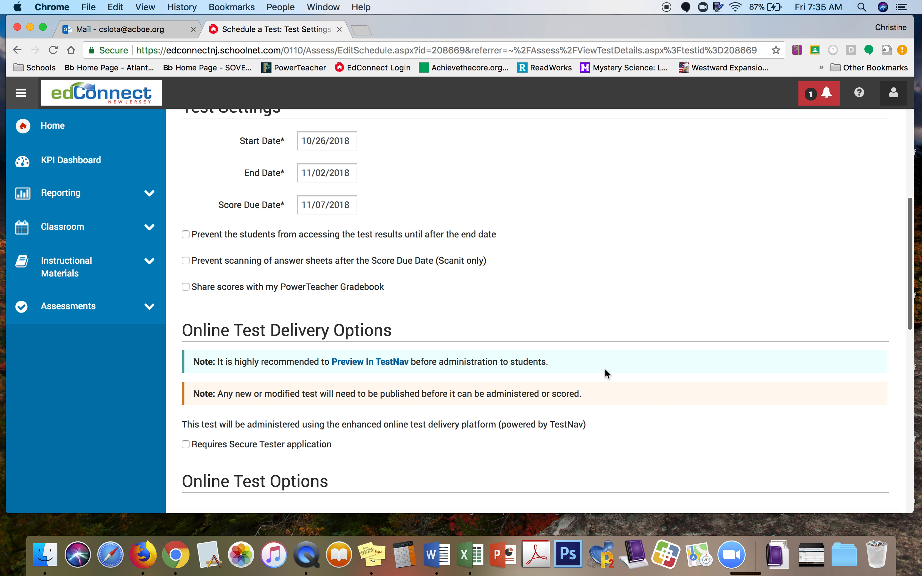
{"action": "scroll", "coordinate": [605, 370], "scroll_direction": "down", "scroll_amount": 3}
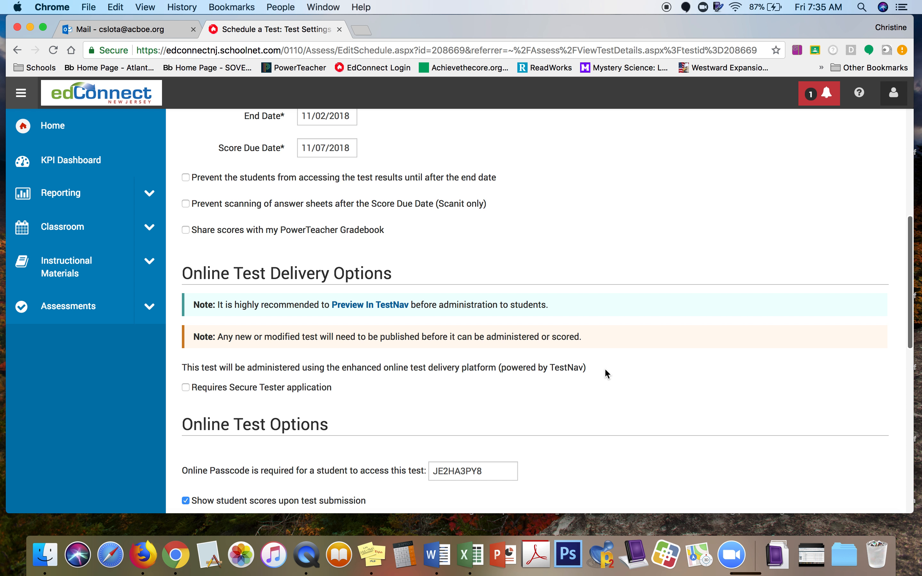
{"action": "scroll", "coordinate": [607, 374], "scroll_direction": "down", "scroll_amount": 4}
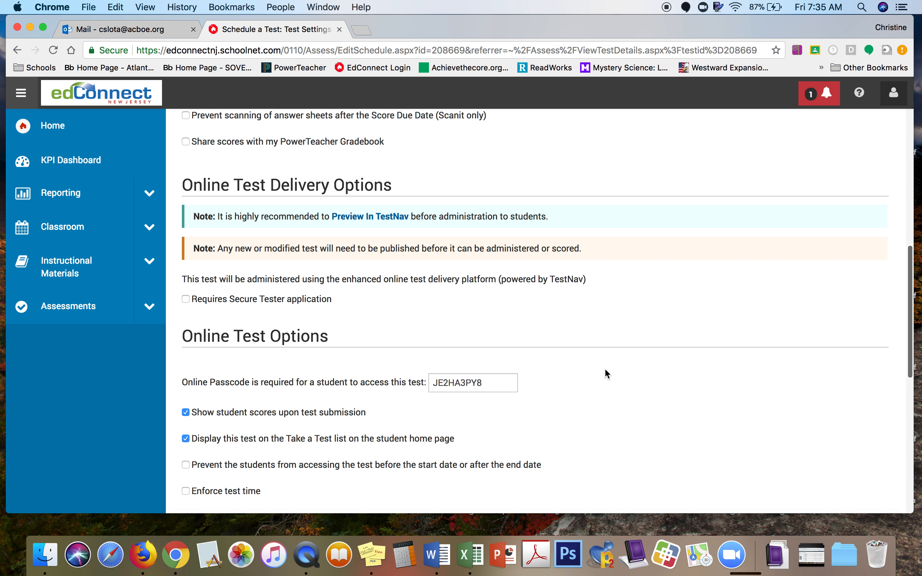
{"action": "scroll", "coordinate": [604, 375], "scroll_direction": "down", "scroll_amount": 2}
Step: Replace the auto-generated online passcode with a custom passcode
{"action": "left_click", "coordinate": [490, 344]}
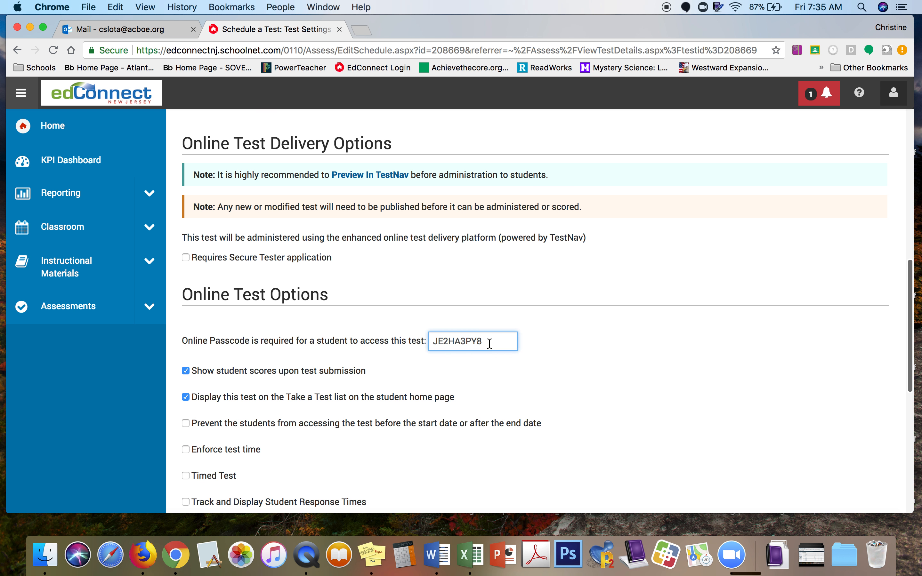
{"action": "key", "text": "BackSpace"}
{"action": "key", "text": "BackSpace"}
{"action": "key", "text": "BackSpace"}
{"action": "key", "text": "BackSpace"}
{"action": "key", "text": "BackSpace"}
{"action": "key", "text": "BackSpace"}
{"action": "key", "text": "BackSpace"}
{"action": "key", "text": "BackSpace"}
{"action": "key", "text": "BackSpace"}
{"action": "scroll", "coordinate": [662, 390], "scroll_direction": "down", "scroll_amount": 5}
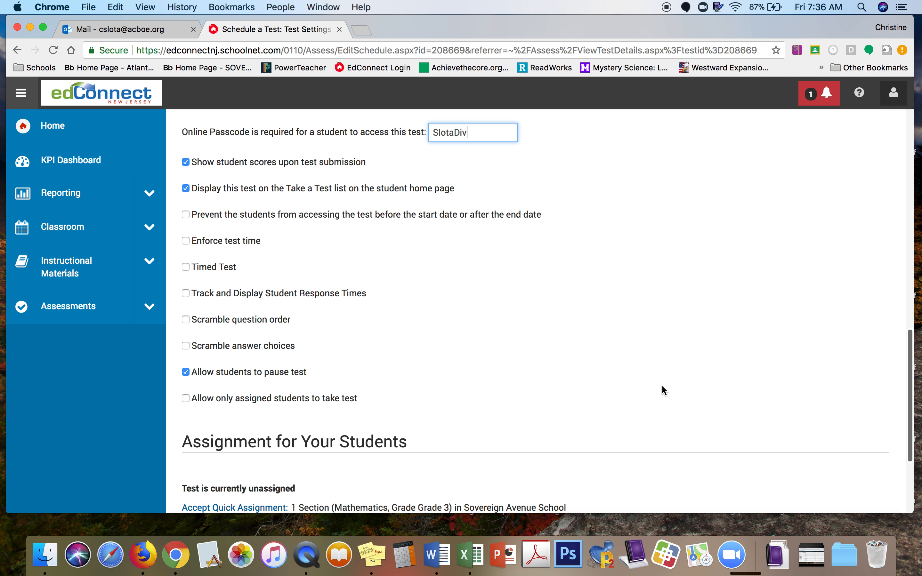
{"action": "scroll", "coordinate": [662, 387], "scroll_direction": "down", "scroll_amount": 3}
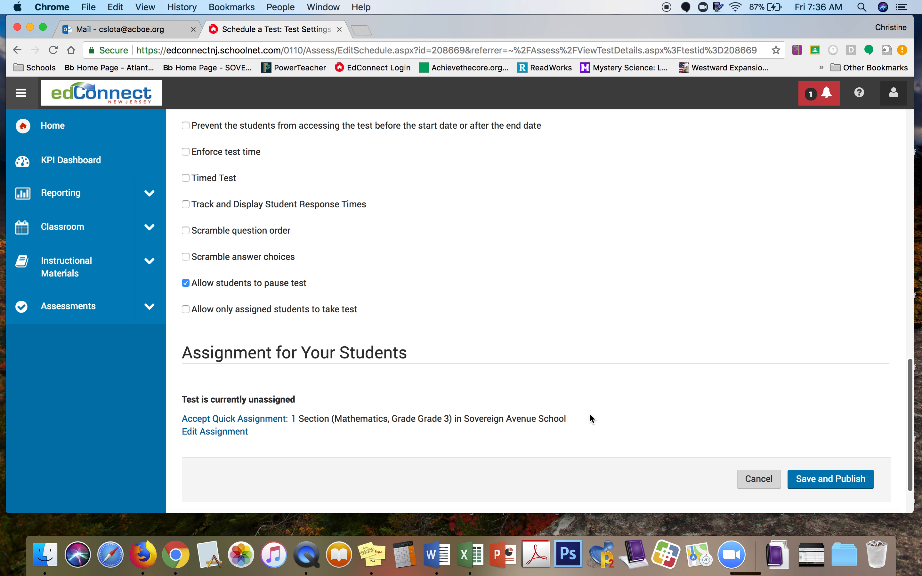
{"action": "scroll", "coordinate": [589, 415], "scroll_direction": "down", "scroll_amount": 1}
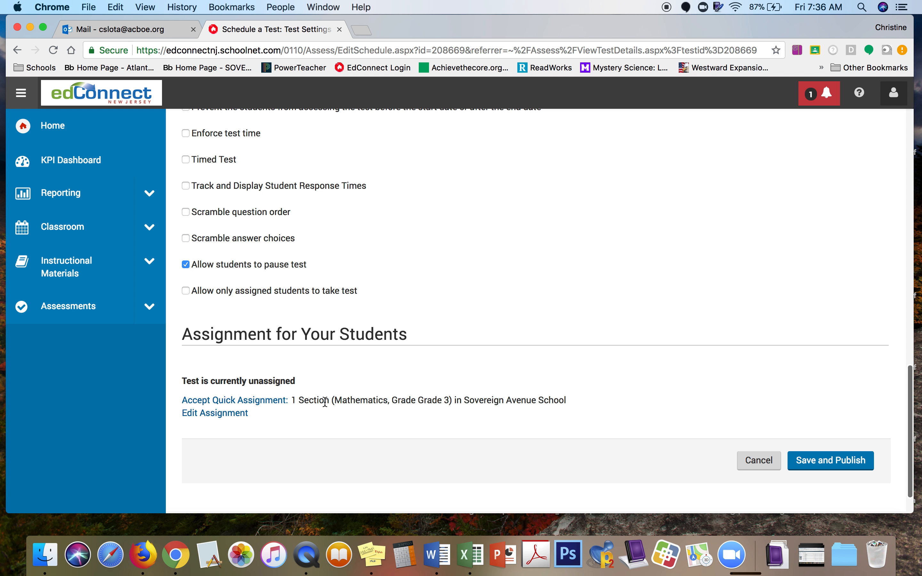
Step: Accept the quick assignment to the Sovereign Avenue School Grade 3 section, then save and publish to TestNav
{"action": "left_click", "coordinate": [277, 404]}
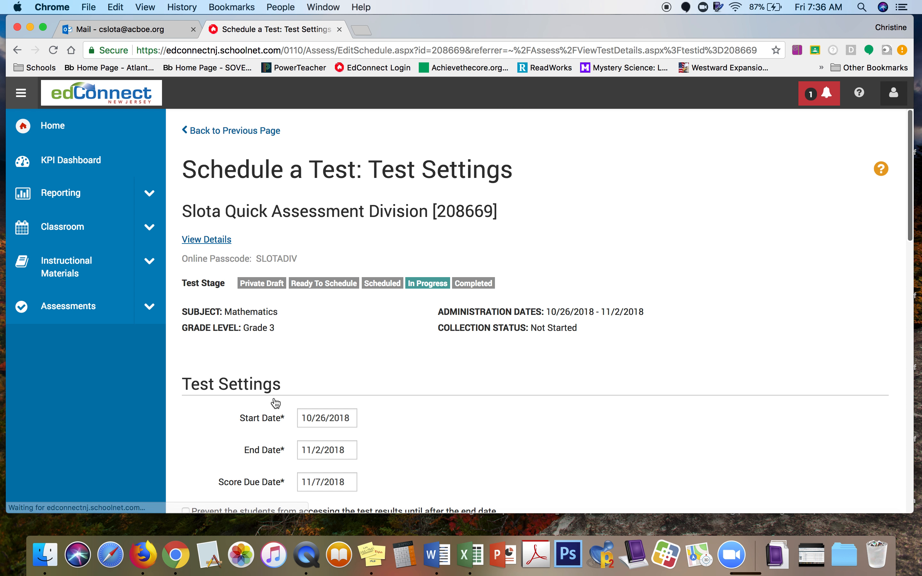
{"action": "scroll", "coordinate": [526, 431], "scroll_direction": "down", "scroll_amount": 5}
{"action": "scroll", "coordinate": [525, 427], "scroll_direction": "down", "scroll_amount": 15}
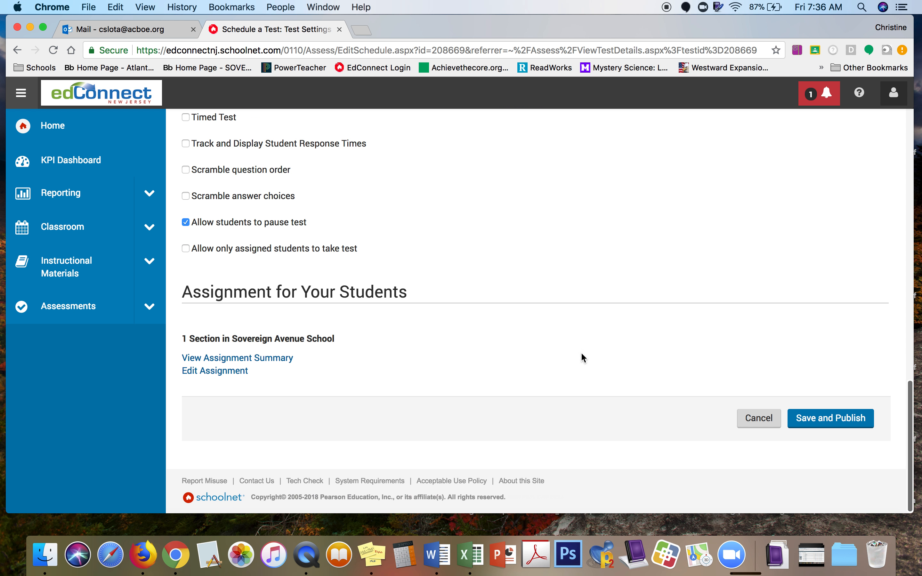
{"action": "left_click", "coordinate": [849, 426]}
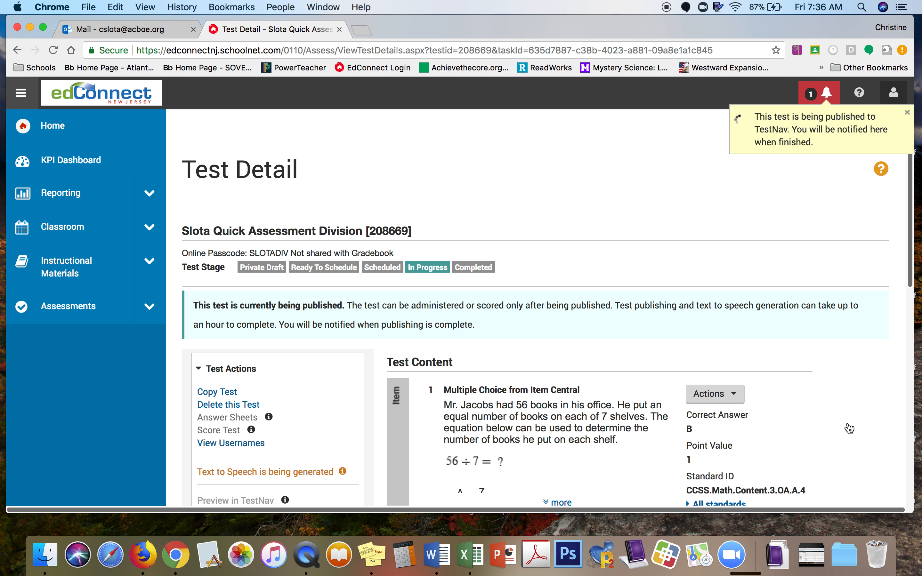
{"action": "scroll", "coordinate": [849, 427], "scroll_direction": "down", "scroll_amount": 3}
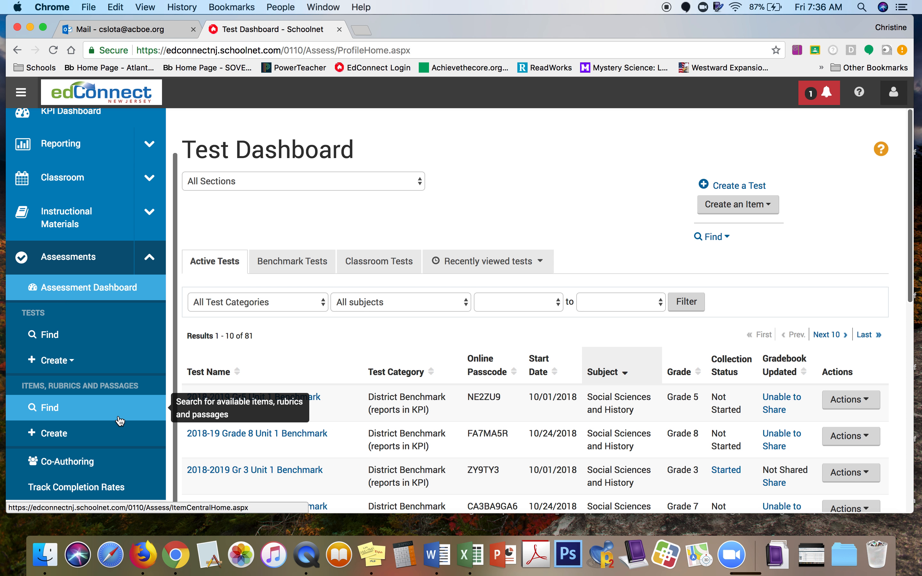
Step: Reopen the original Quick Assessment Division test from Co-Authoring and mark editing done
{"action": "left_click", "coordinate": [74, 466]}
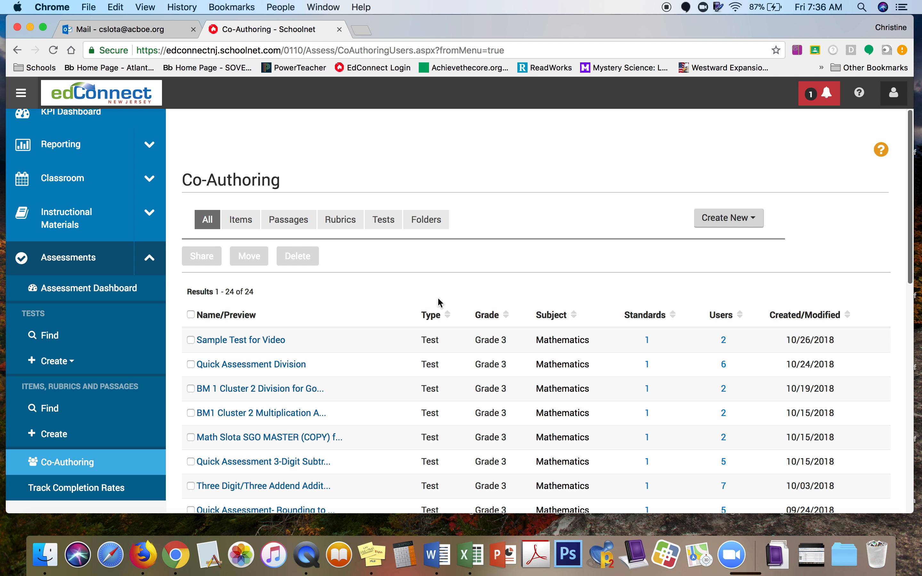
{"action": "left_click", "coordinate": [291, 366]}
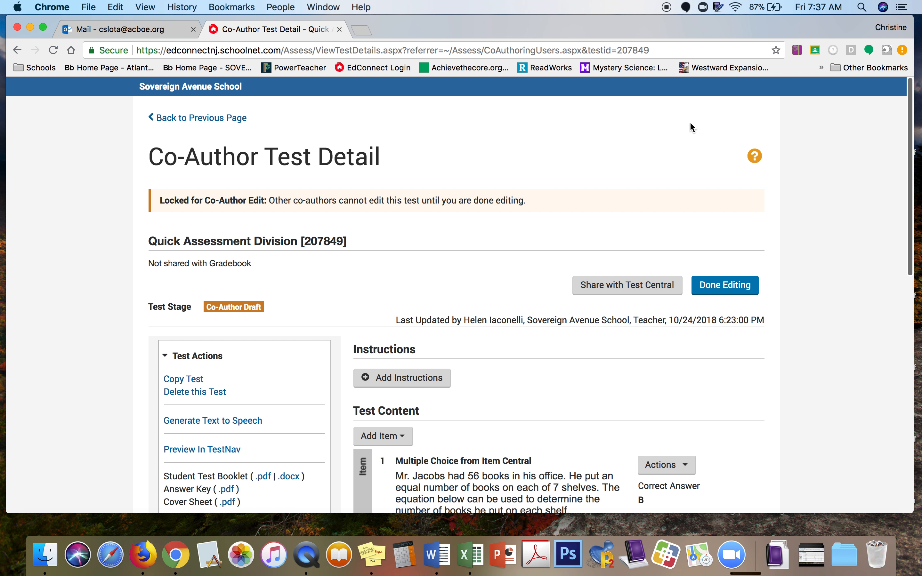
{"action": "left_click", "coordinate": [726, 286]}
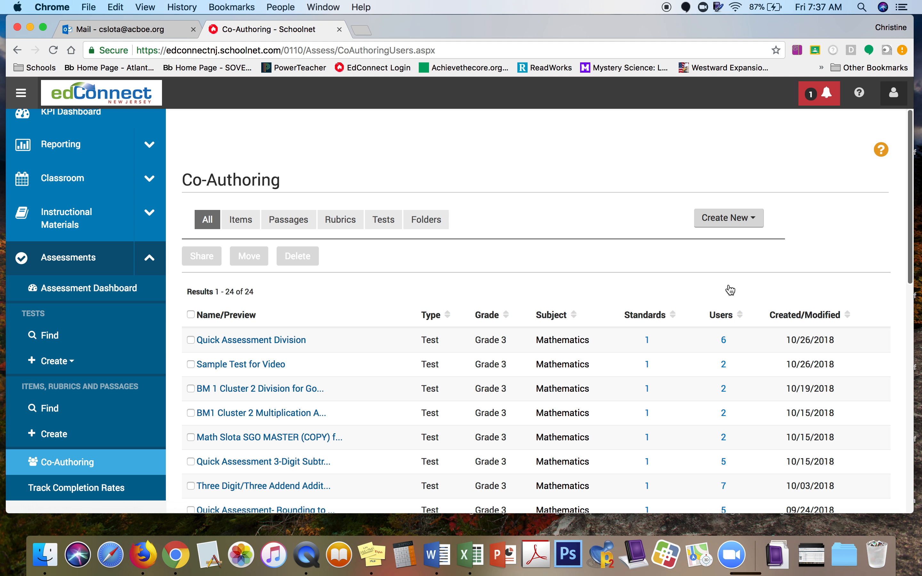